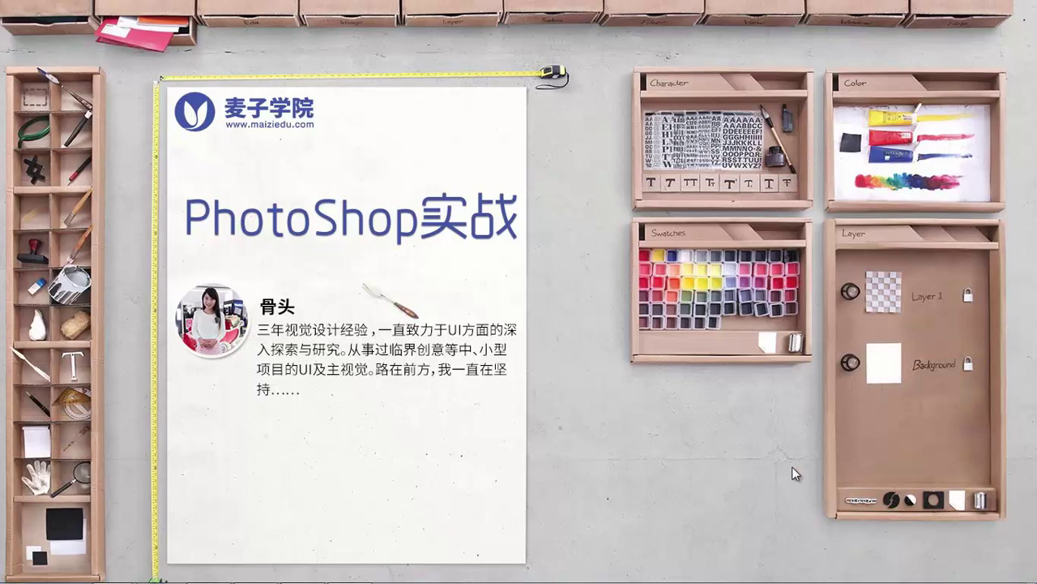
# - Bring Photoshop forward and open the Brush settings panel with F5, nudging it right
pyautogui.click(219, 502)
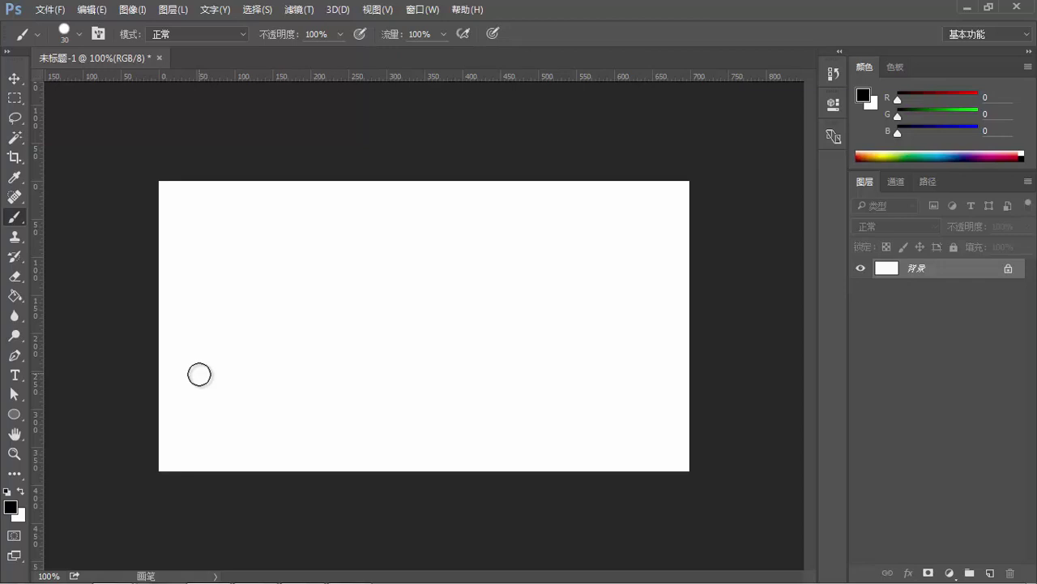
pyautogui.press('F5')
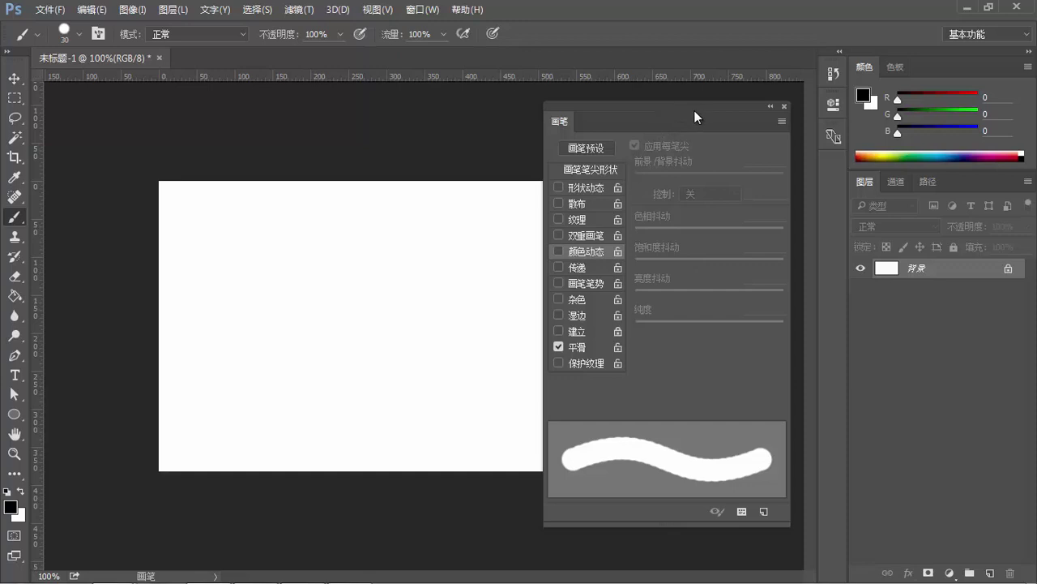
pyautogui.moveTo(666, 106); pyautogui.dragTo(686, 108)
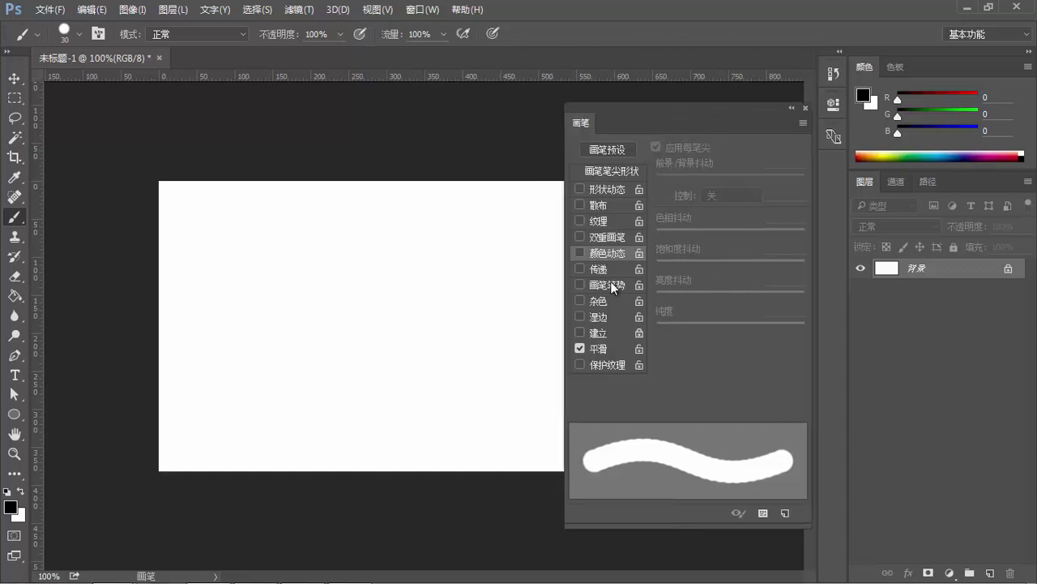
# - Turn on Color Dynamics, paint a black stroke near the top, and set Foreground/Background Jitter to 100%
pyautogui.click(580, 253)
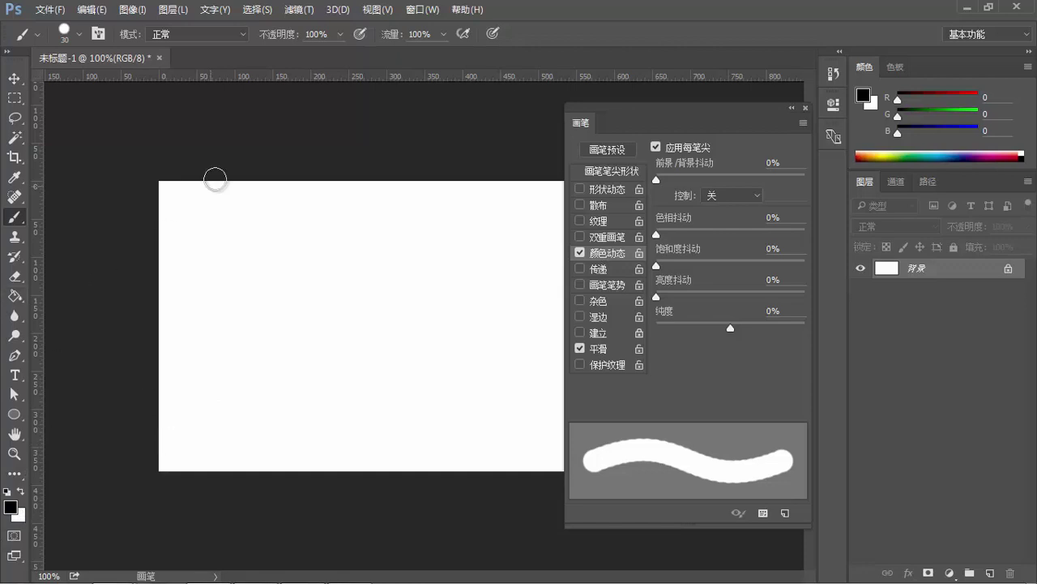
pyautogui.moveTo(188, 205); pyautogui.dragTo(358, 209)
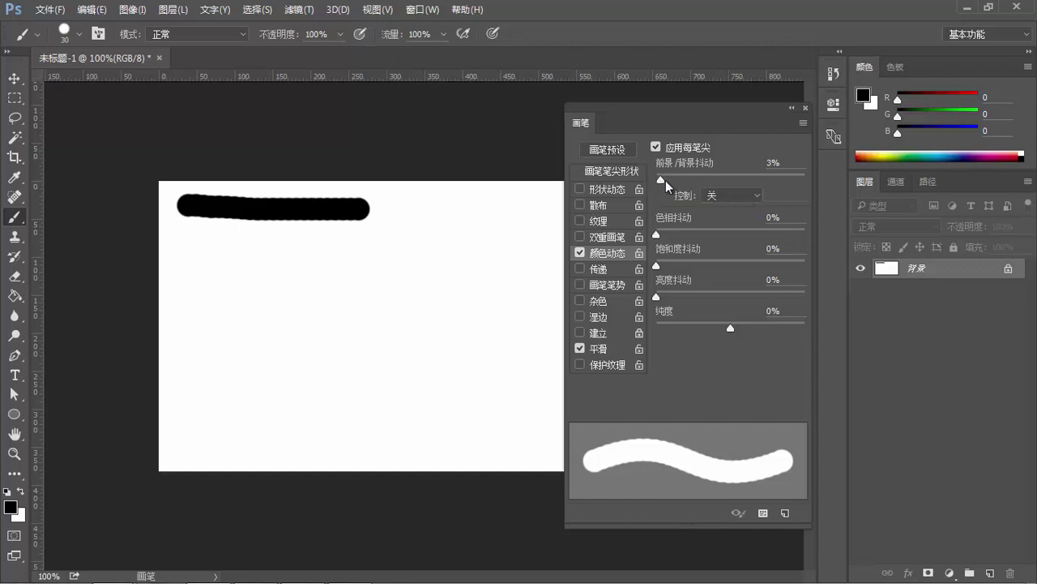
pyautogui.moveTo(656, 179); pyautogui.dragTo(815, 184)
# - Paint a stroke of mixed black, grey and white dabs below the black one
pyautogui.moveTo(191, 260); pyautogui.dragTo(450, 271)
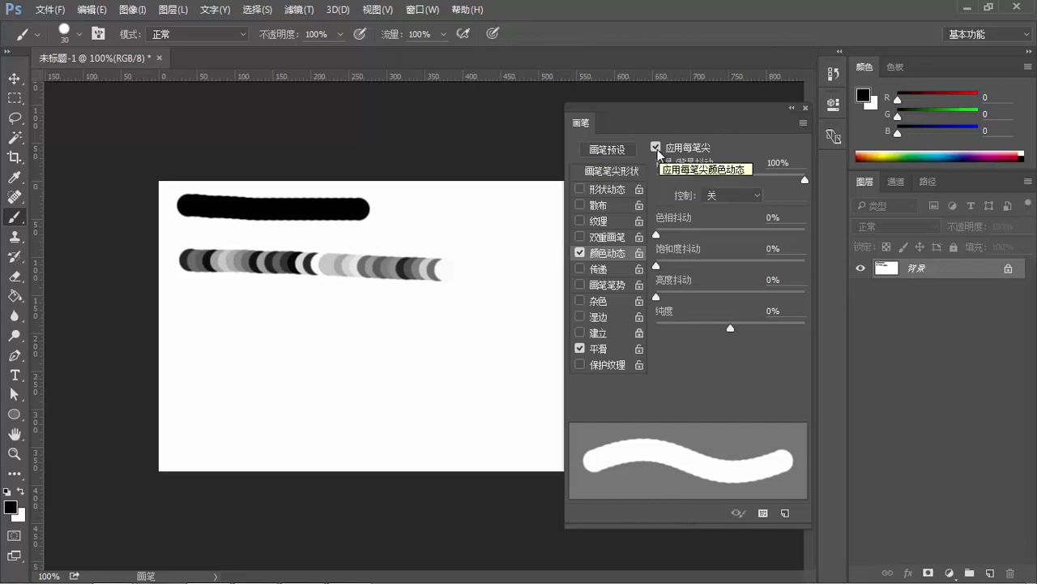
# - Turn off Apply Per Tip and paint six more strokes, each one uniform grey shade
pyautogui.click(656, 148)
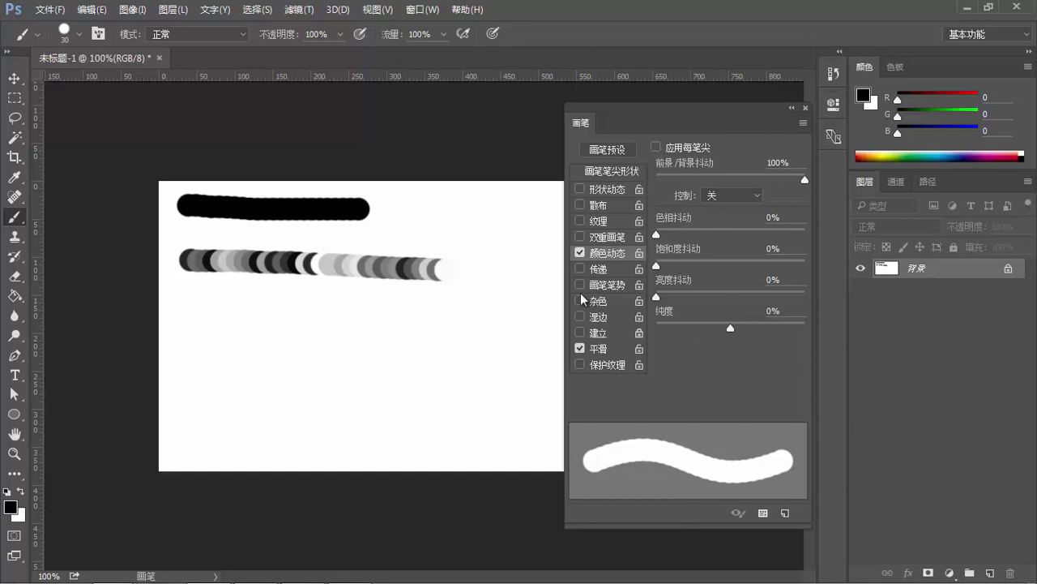
pyautogui.moveTo(188, 307); pyautogui.dragTo(397, 318)
pyautogui.moveTo(204, 343); pyautogui.dragTo(359, 342)
pyautogui.moveTo(217, 374); pyautogui.dragTo(356, 373)
pyautogui.moveTo(204, 411); pyautogui.dragTo(434, 411)
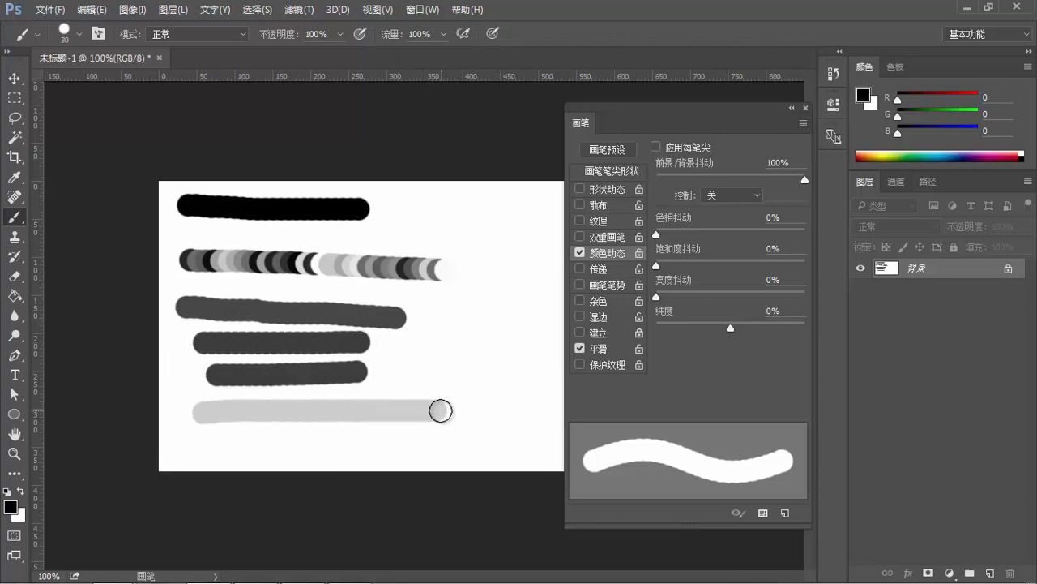
pyautogui.moveTo(281, 439); pyautogui.dragTo(426, 437)
pyautogui.moveTo(405, 364); pyautogui.dragTo(442, 365)
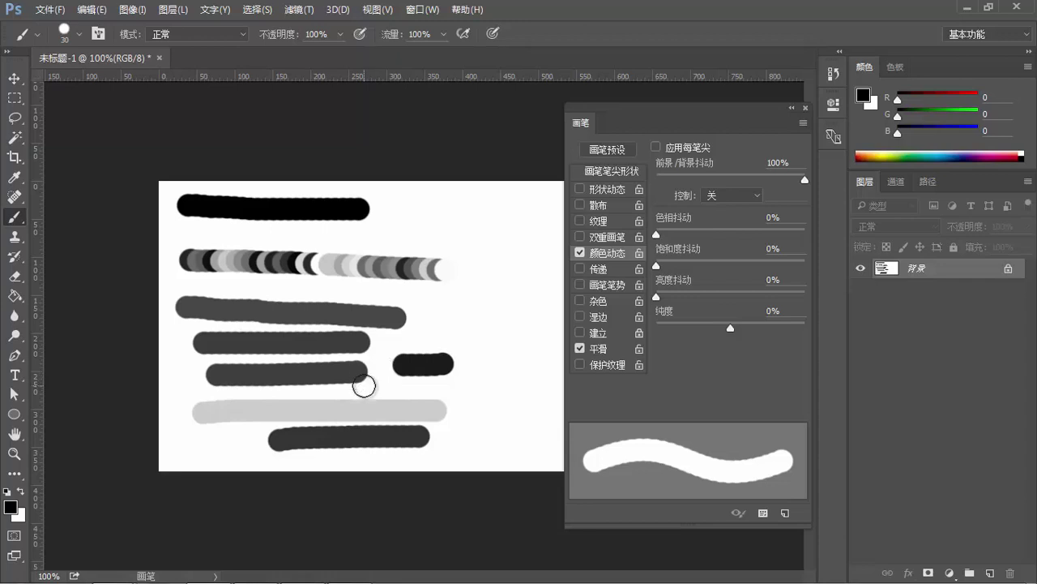
# - Fill the layer with white using Ctrl+Delete, leaving the jitter Control option Off
pyautogui.hotkey('ctrl', 'Delete')
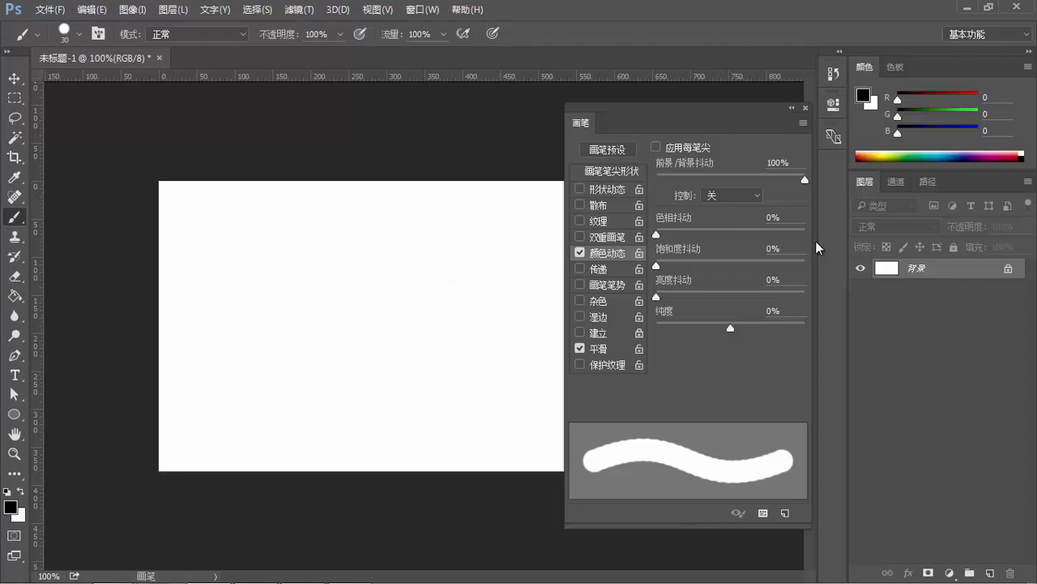
pyautogui.click(720, 203)
# - Set the foreground colour to pure red, ff0000
pyautogui.click(11, 508)
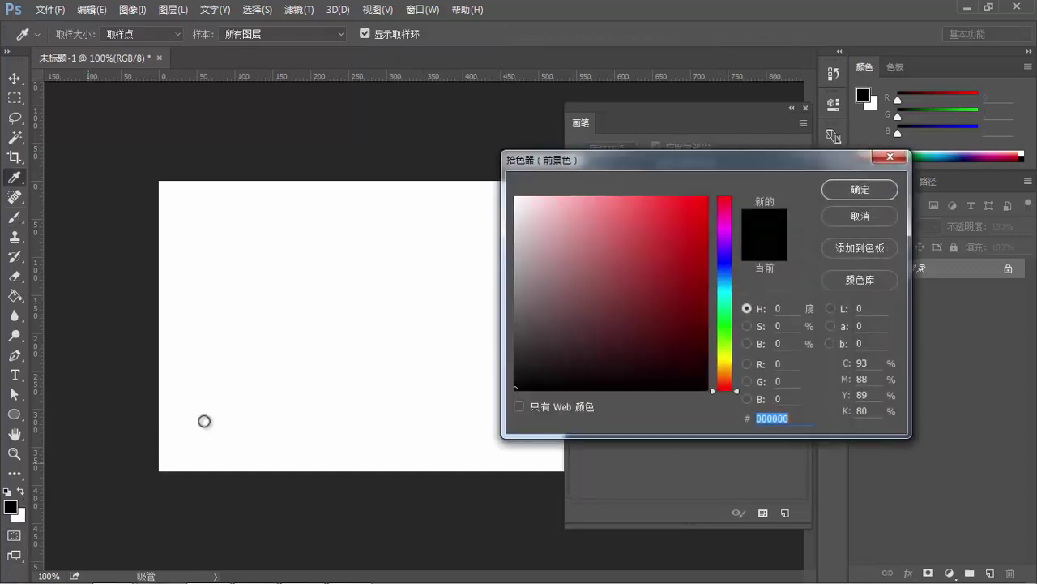
pyautogui.write('ff0000')
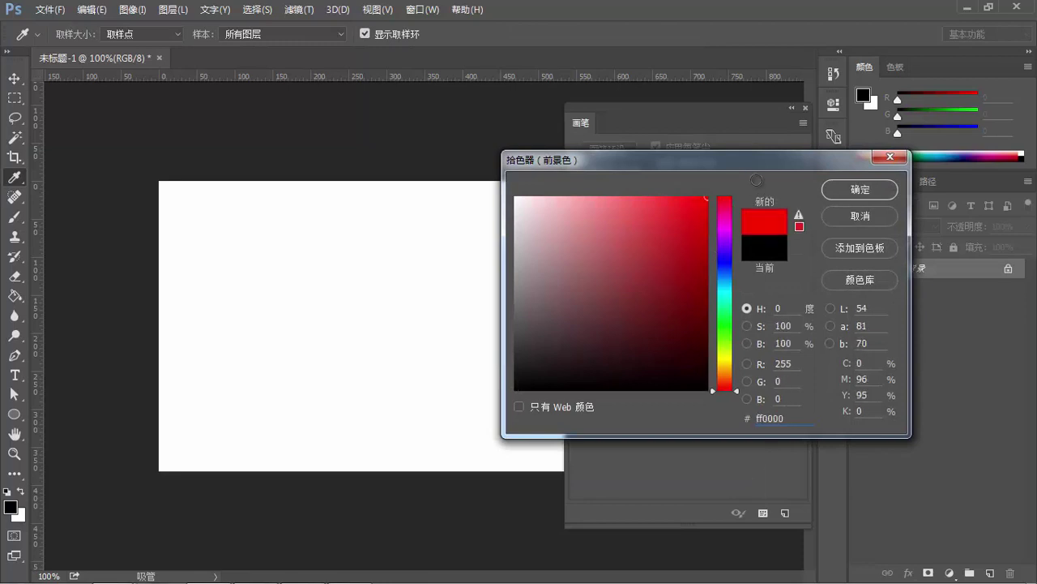
pyautogui.click(864, 193)
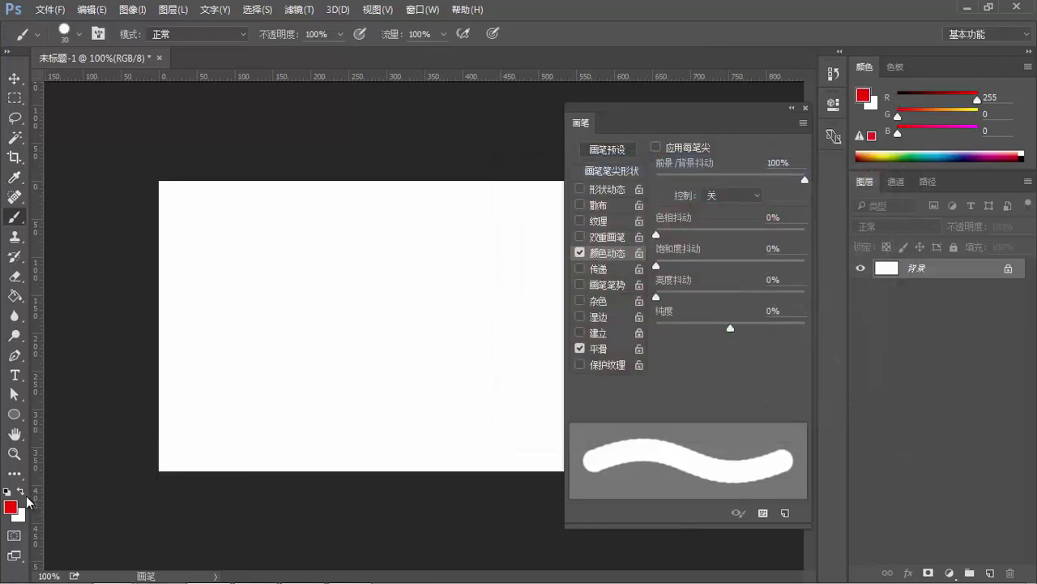
# - Make the background colour a bright green, with red kept as foreground
pyautogui.click(20, 492)
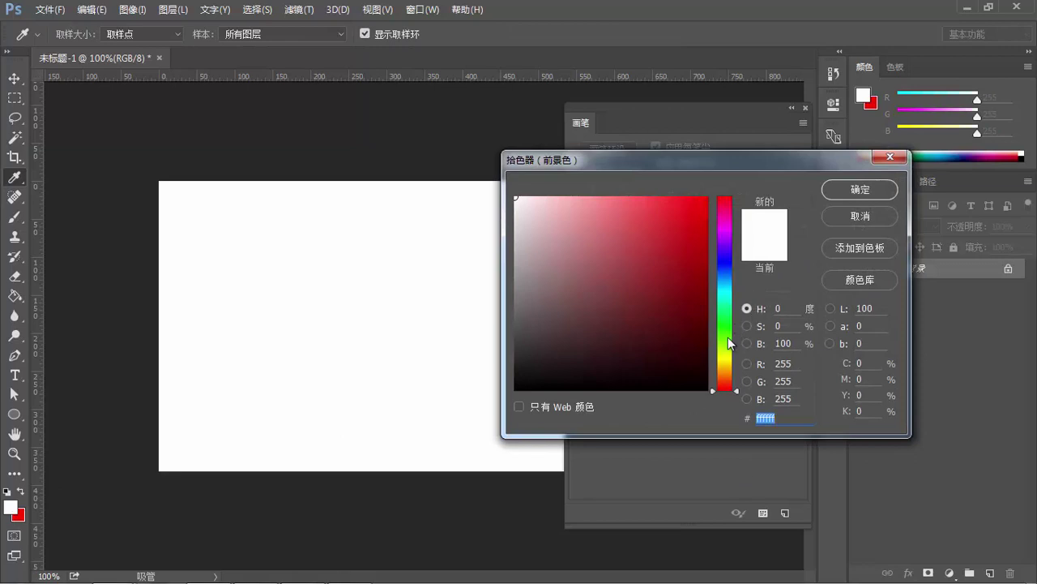
pyautogui.click(725, 338)
pyautogui.click(708, 304)
pyautogui.moveTo(708, 304); pyautogui.dragTo(708, 275)
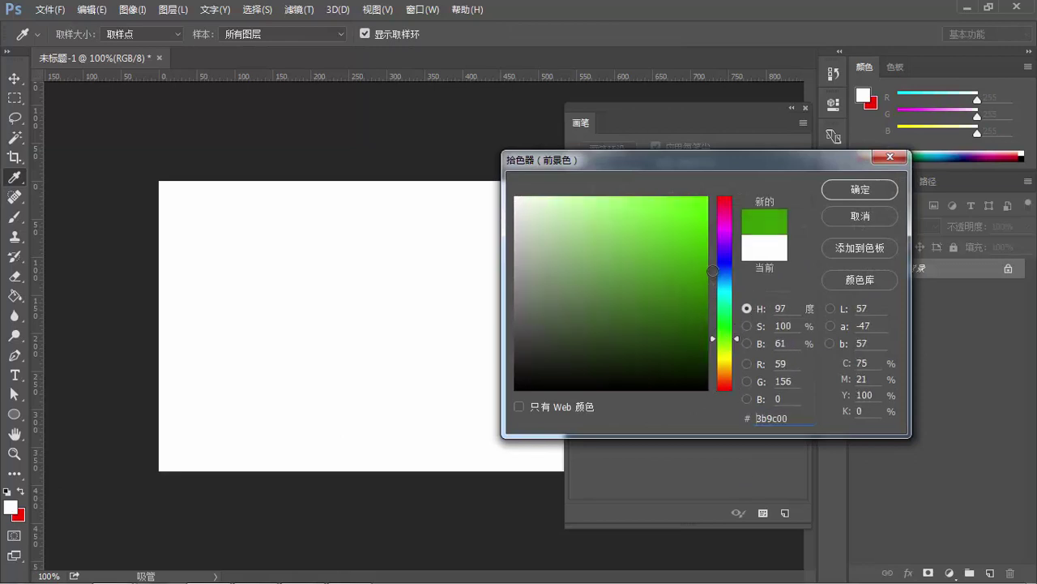
pyautogui.moveTo(644, 301); pyautogui.dragTo(708, 259)
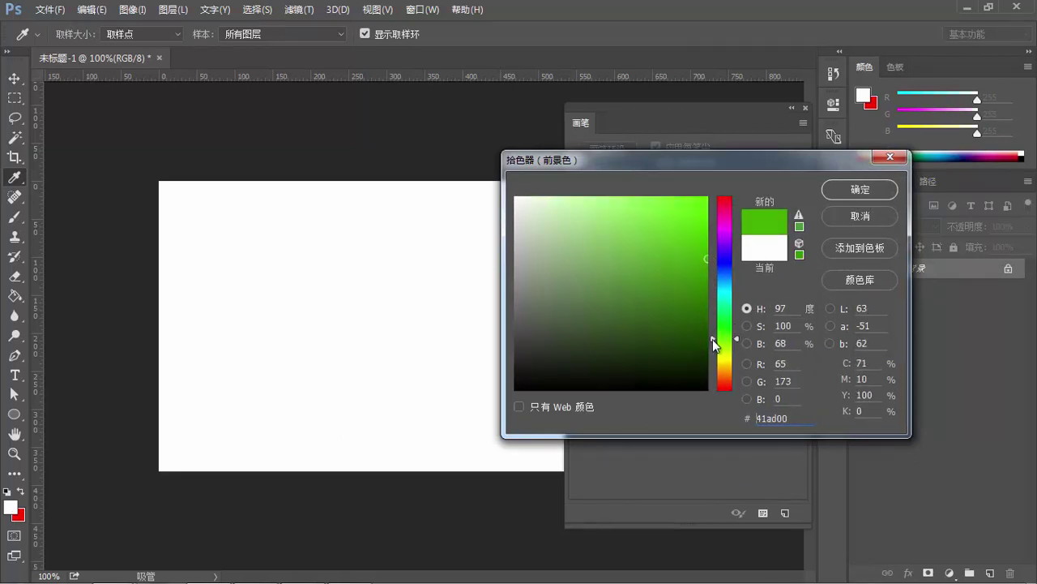
pyautogui.moveTo(712, 338); pyautogui.dragTo(715, 326)
pyautogui.click(860, 190)
pyautogui.press('b')
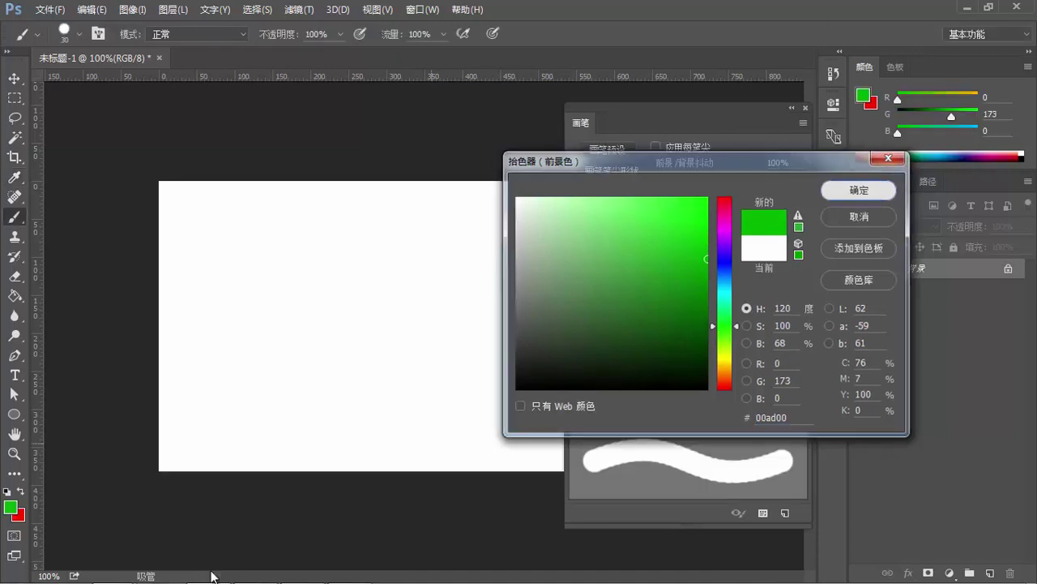
pyautogui.click(22, 492)
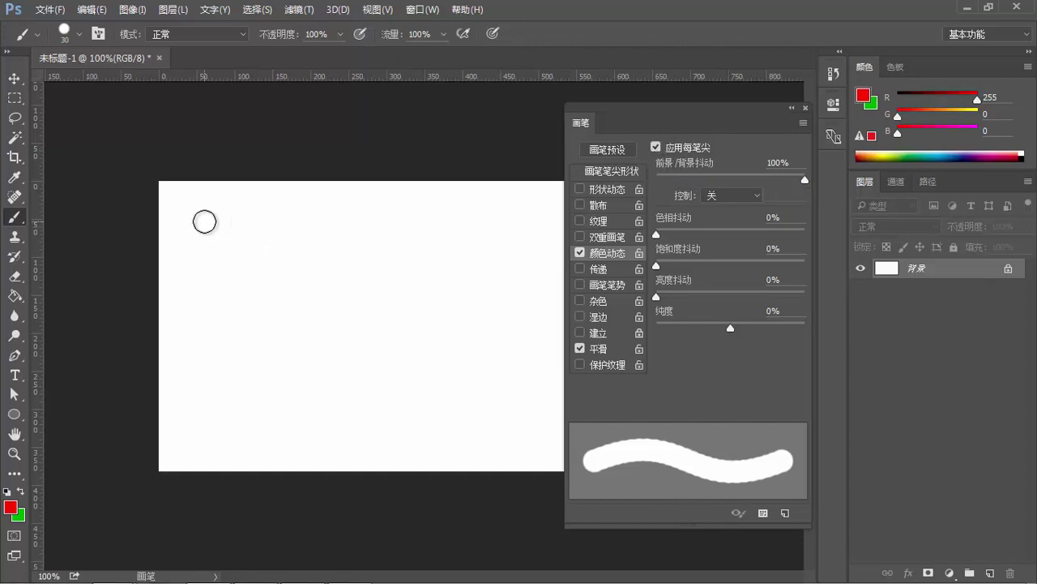
# - Paint a red-and-green jittered stroke across the canvas top, adding dabs at its right end
pyautogui.moveTo(201, 210); pyautogui.dragTo(426, 209)
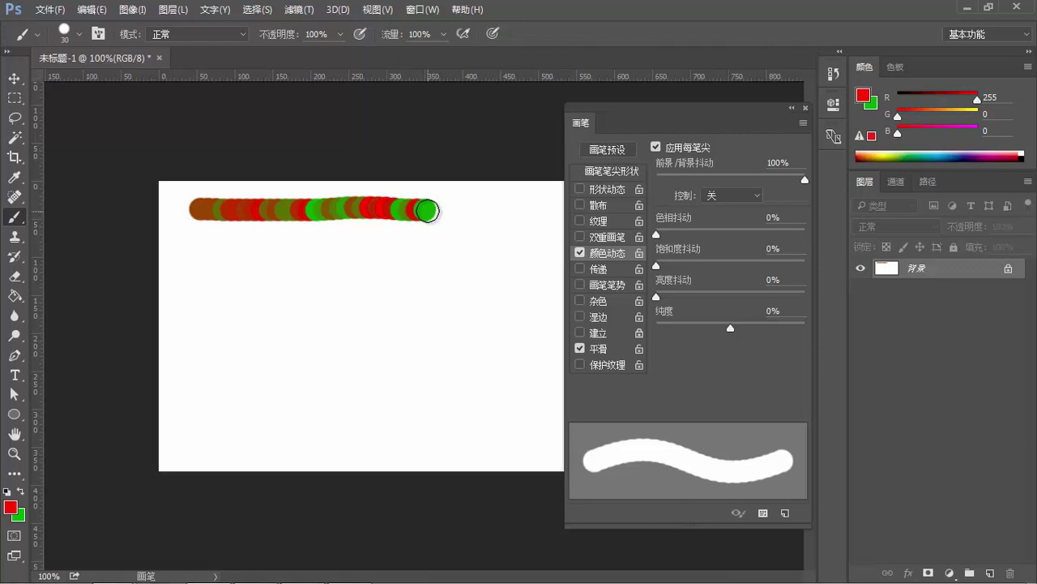
pyautogui.click(425, 210)
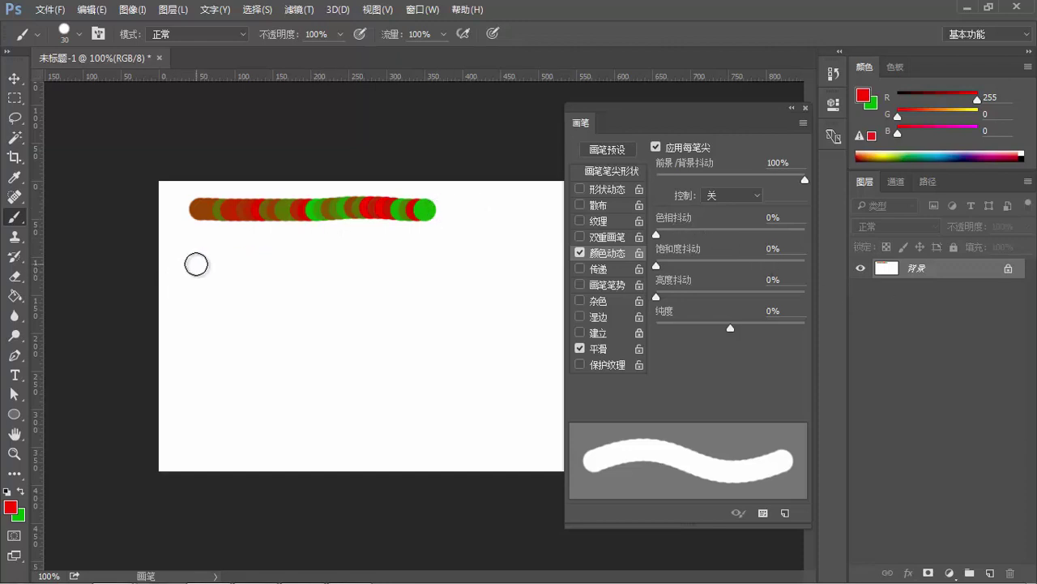
# - With FG/BG jitter 0% and hue jitter 100%, paint a rainbow stroke; then switch to 100% saturation jitter
pyautogui.click(657, 175)
pyautogui.moveTo(656, 234); pyautogui.dragTo(813, 225)
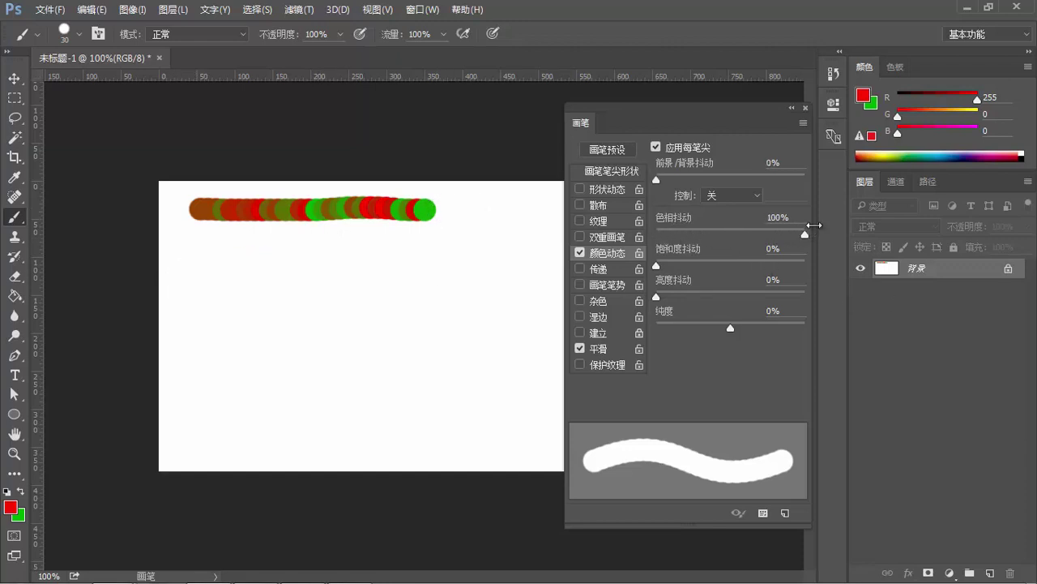
pyautogui.moveTo(195, 251); pyautogui.dragTo(463, 251)
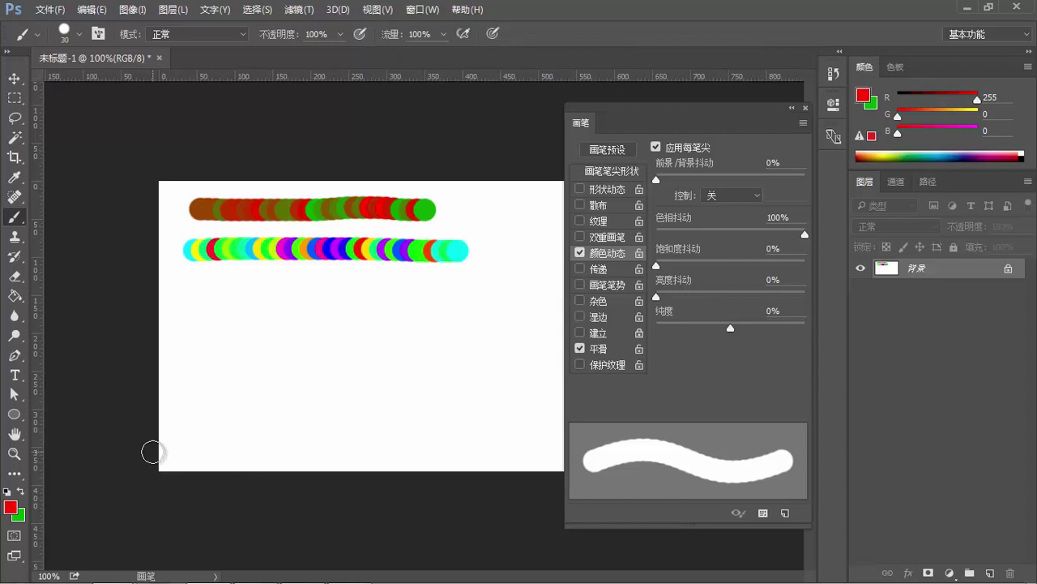
pyautogui.moveTo(795, 235); pyautogui.dragTo(611, 225)
pyautogui.moveTo(656, 266); pyautogui.dragTo(813, 288)
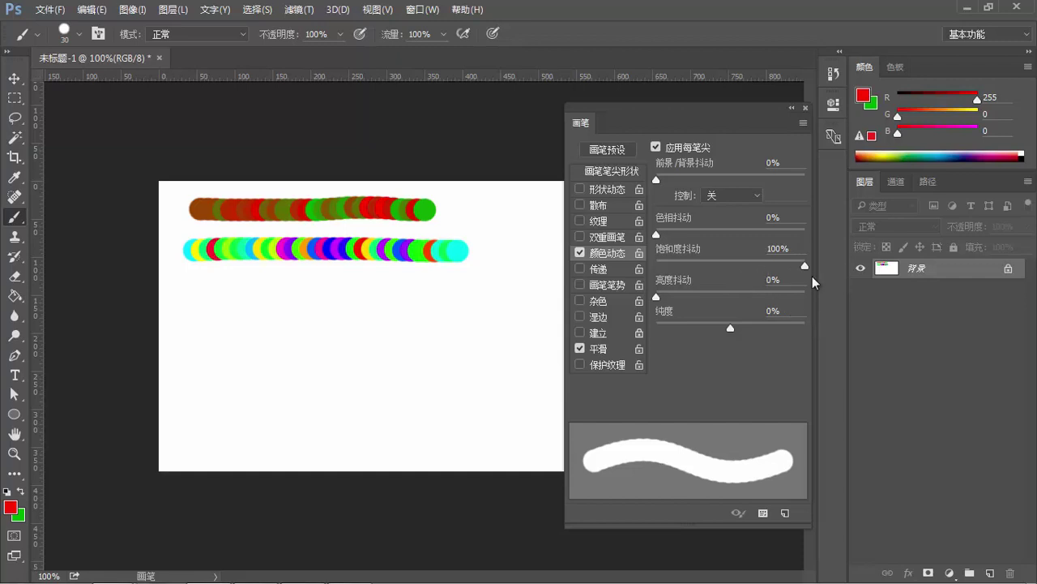
# - Paint a pink-to-red saturation-jittered stroke below the others, then reset saturation jitter to 0%
pyautogui.moveTo(194, 300); pyautogui.dragTo(487, 304)
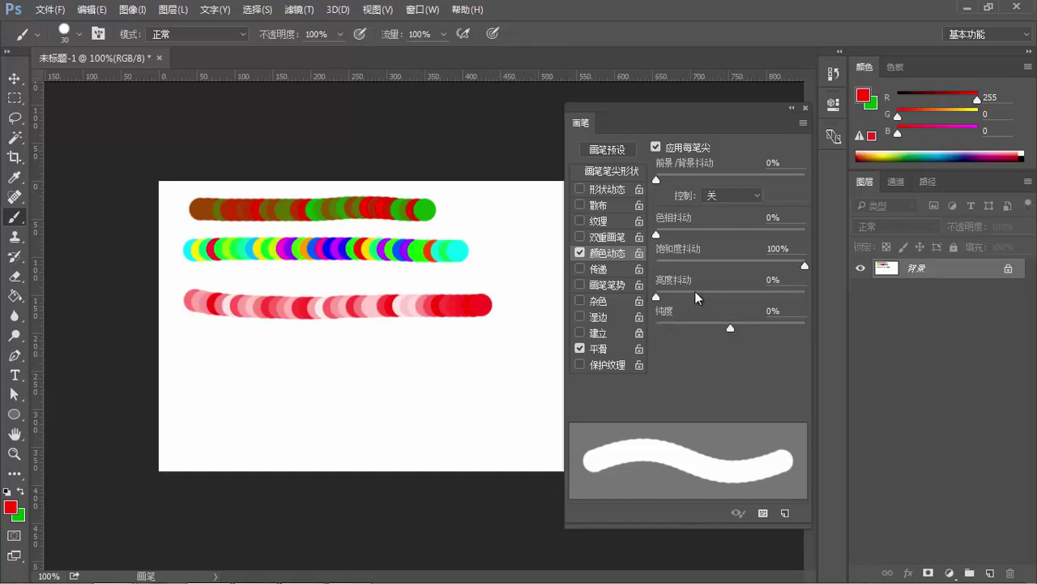
pyautogui.moveTo(805, 267); pyautogui.dragTo(642, 270)
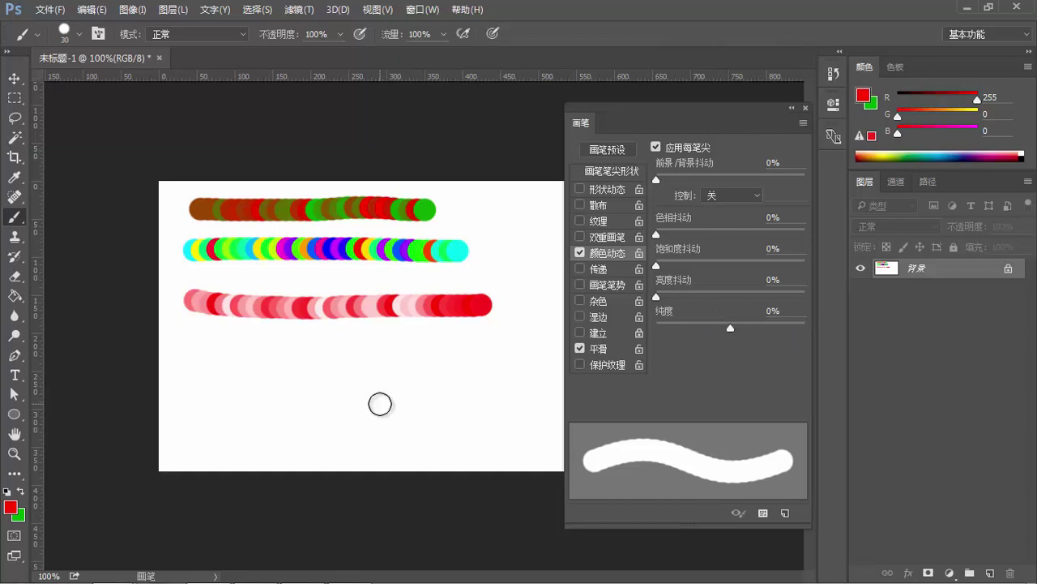
# - Paint three red strokes with brightness jitter high, then 39%, then nearly 0%
pyautogui.moveTo(702, 291); pyautogui.dragTo(779, 290)
pyautogui.moveTo(205, 347); pyautogui.dragTo(454, 345)
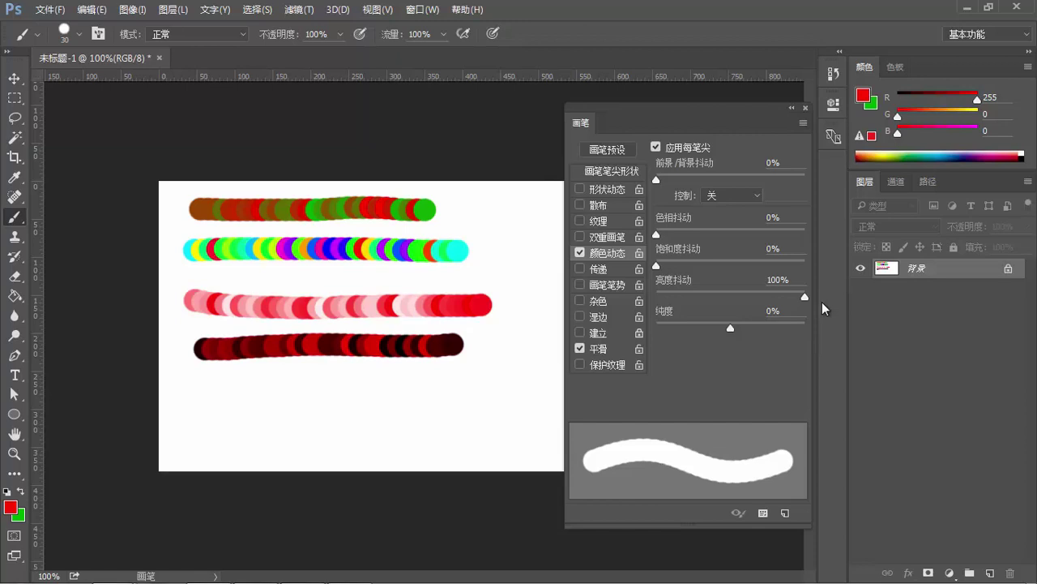
pyautogui.moveTo(796, 300); pyautogui.dragTo(713, 299)
pyautogui.click(207, 394)
pyautogui.moveTo(209, 395); pyautogui.dragTo(443, 380)
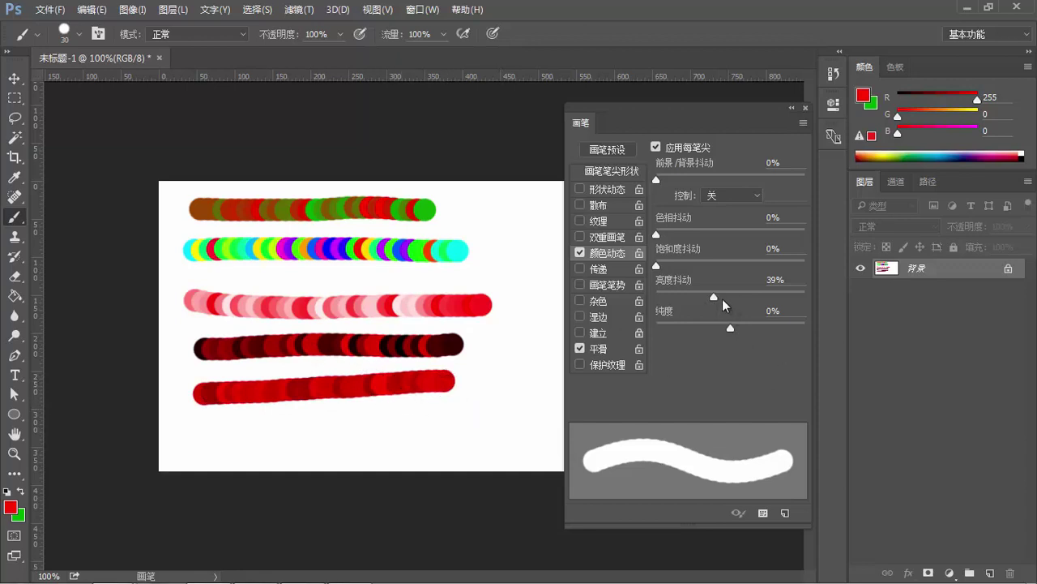
pyautogui.moveTo(714, 297); pyautogui.dragTo(659, 297)
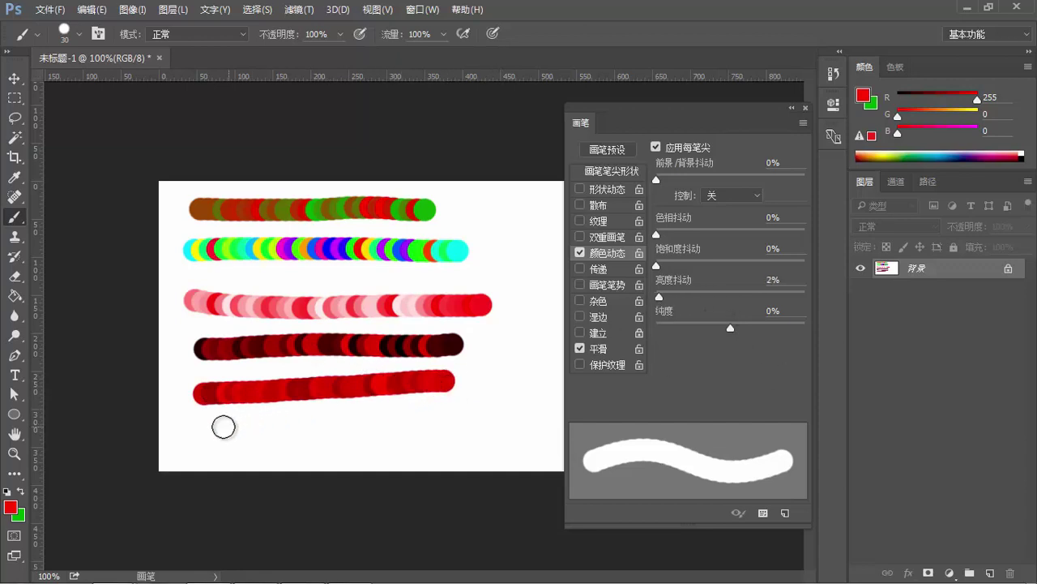
pyautogui.moveTo(220, 423); pyautogui.dragTo(486, 411)
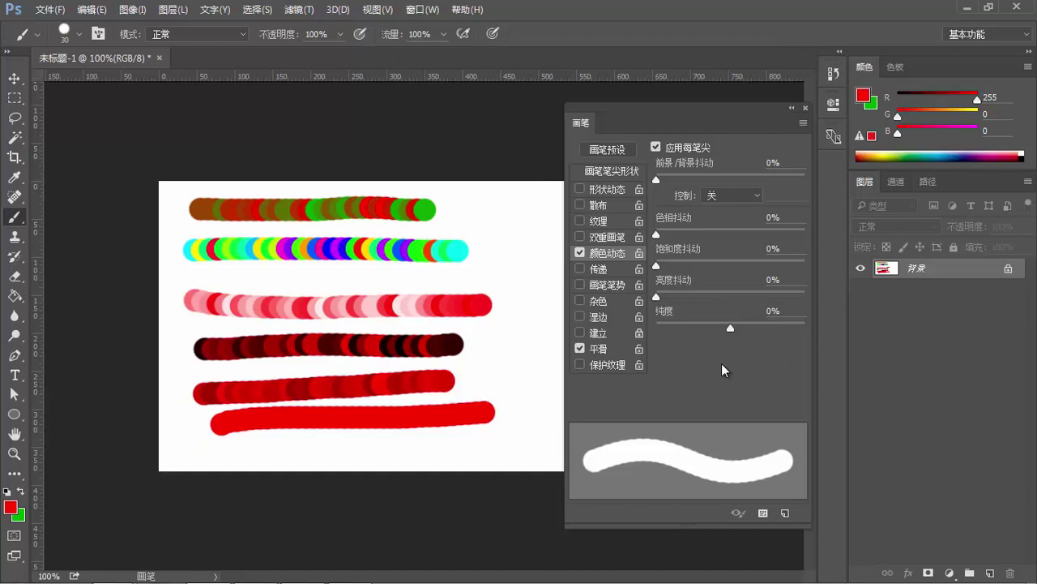
# - Raise Purity to about +93% and paint a vivid red test stroke at the upper right
pyautogui.hotkey('ctrl', 'BackSpace')
pyautogui.hotkey('ctrl', 'z')
pyautogui.moveTo(731, 327); pyautogui.dragTo(801, 327)
pyautogui.moveTo(460, 203); pyautogui.dragTo(543, 200)
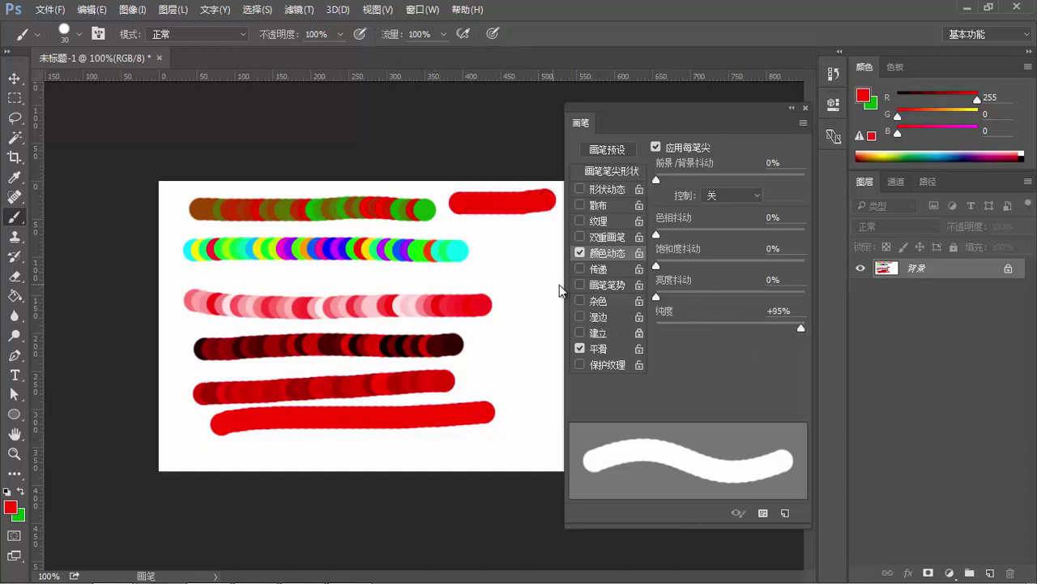
pyautogui.moveTo(709, 109)
pyautogui.mouseDown()
pyautogui.moveTo(743, 128)
pyautogui.moveTo(814, 96)
pyautogui.moveTo(854, 35)
pyautogui.mouseUp()
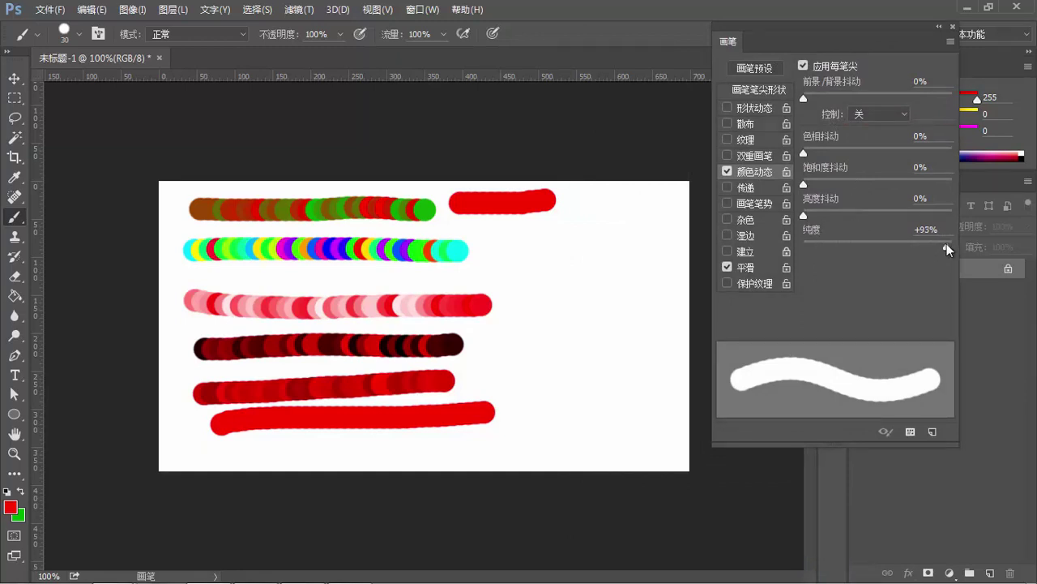
# - Set Purity to +100% and paint a vivid red wavy stroke to the canvas edge
pyautogui.moveTo(947, 245); pyautogui.dragTo(956, 245)
pyautogui.click(517, 247)
pyautogui.moveTo(655, 237); pyautogui.dragTo(689, 233)
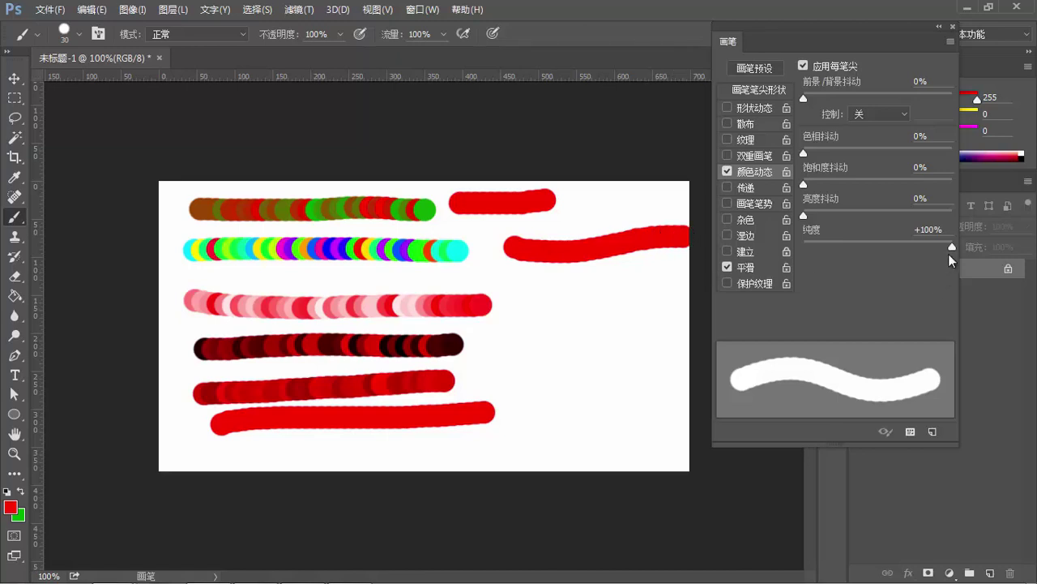
# - Paint a pale pink stroke at -74% purity and a medium pink one below at -45%
pyautogui.moveTo(951, 243); pyautogui.dragTo(822, 246)
pyautogui.moveTo(504, 291); pyautogui.dragTo(667, 282)
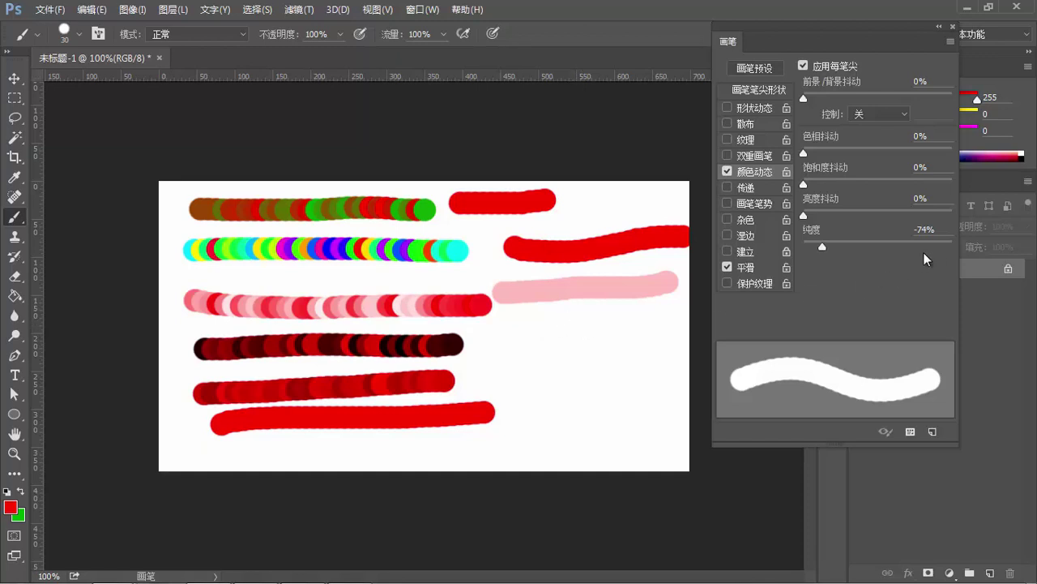
pyautogui.moveTo(821, 245); pyautogui.dragTo(844, 245)
pyautogui.moveTo(500, 344); pyautogui.dragTo(651, 333)
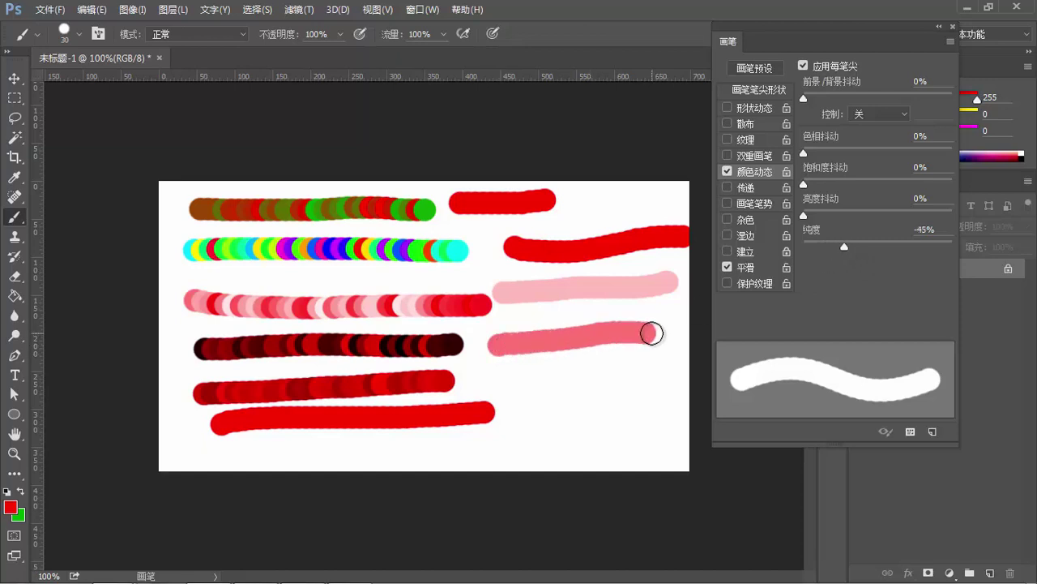